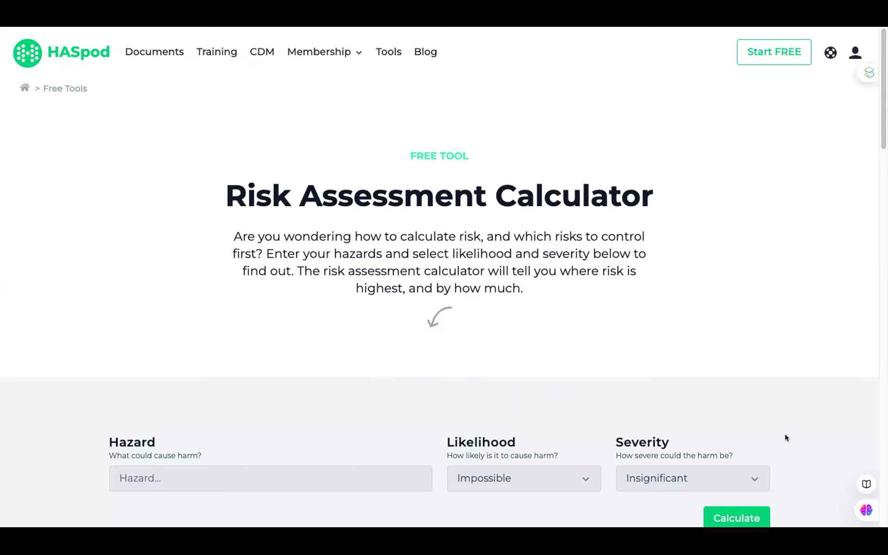
Step: Enter Fire as the hazard in the risk assessment calculator
{"action": "left_click", "coordinate": [743, 508]}
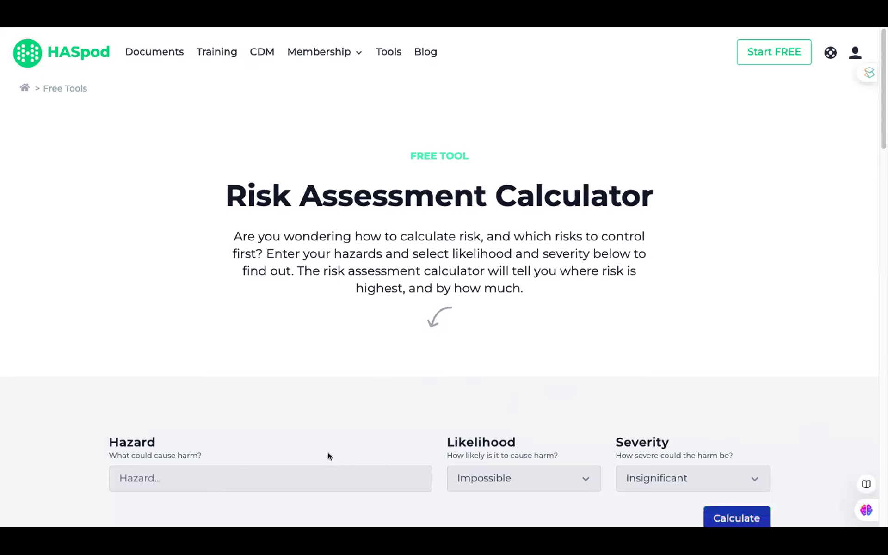
{"action": "left_click", "coordinate": [292, 478]}
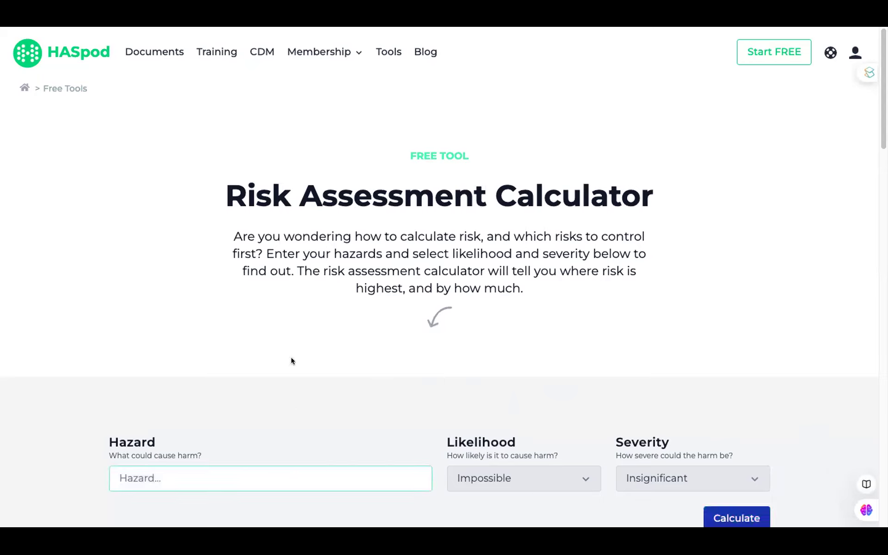
{"action": "type", "text": "f"}
{"action": "key", "text": "BackSpace"}
{"action": "type", "text": "Fire"}
Step: Set the likelihood of the Fire hazard to Possible
{"action": "left_click", "coordinate": [586, 481]}
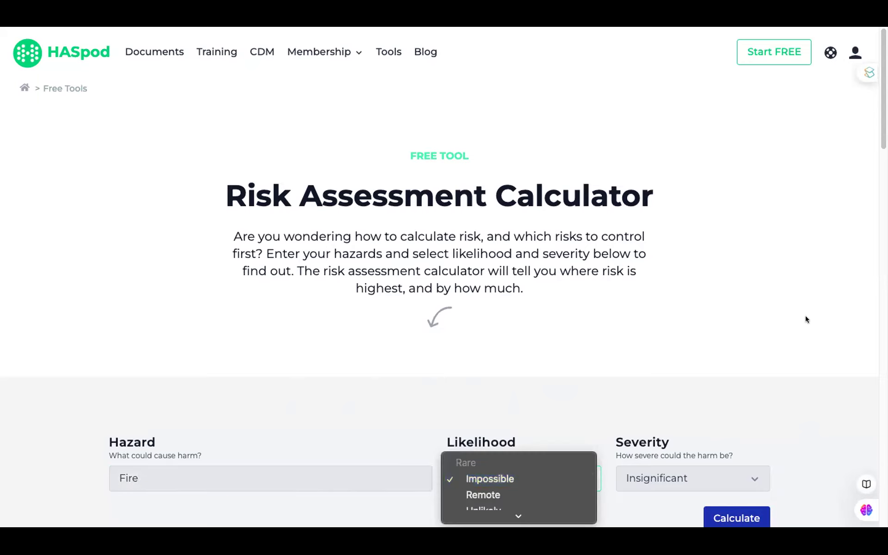
{"action": "key", "text": "Return"}
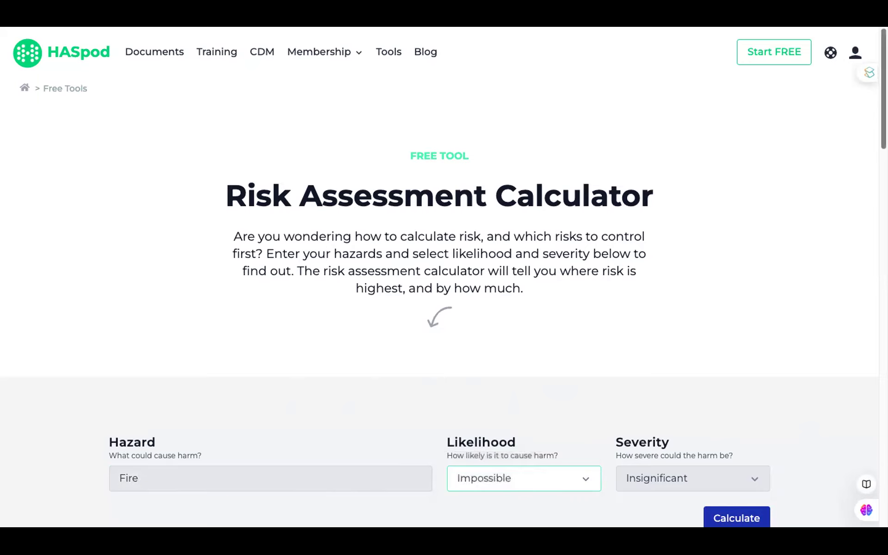
{"action": "scroll", "coordinate": [872, 171], "scroll_direction": "down", "scroll_amount": 7}
{"action": "scroll", "coordinate": [872, 170], "scroll_direction": "up", "scroll_amount": 2}
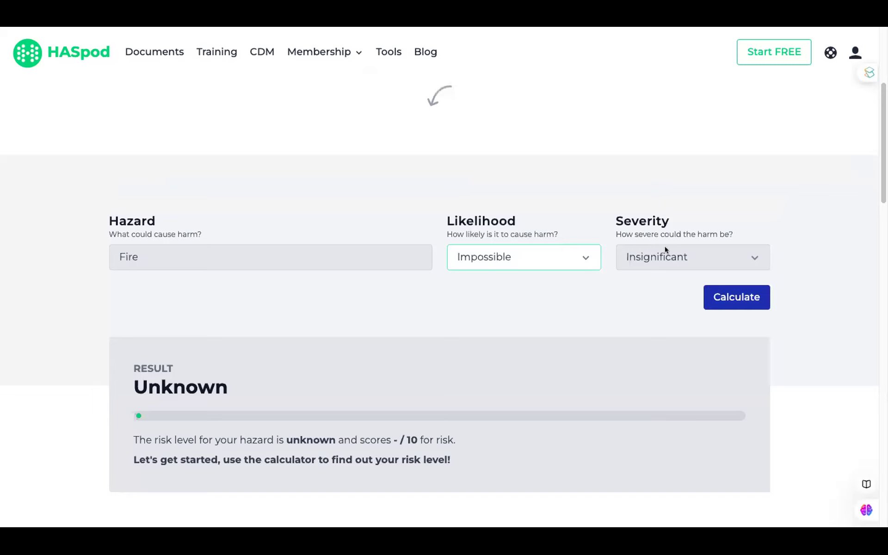
{"action": "left_click", "coordinate": [581, 259]}
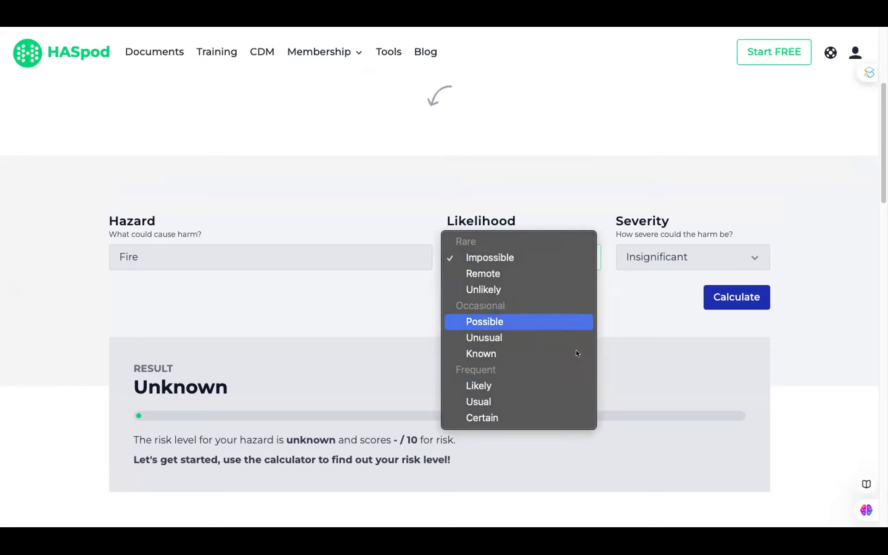
{"action": "key", "text": "Return"}
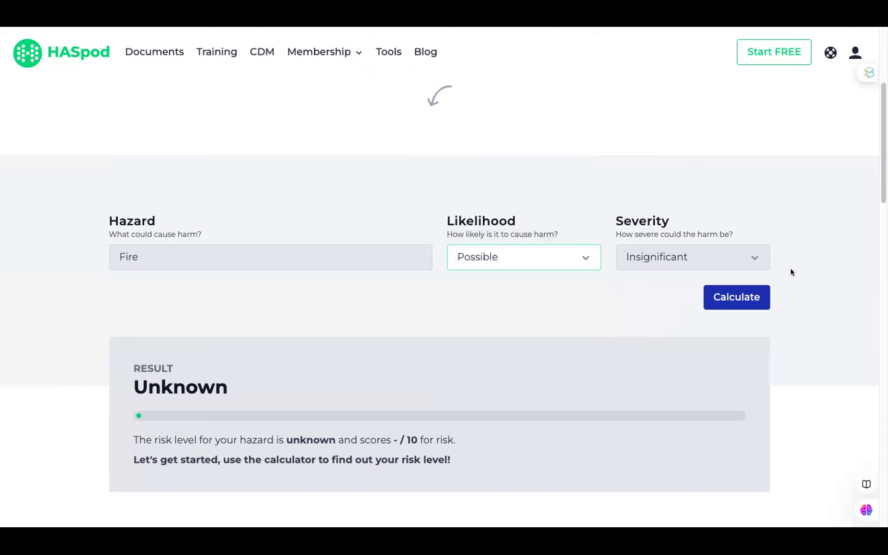
{"action": "left_click", "coordinate": [754, 258]}
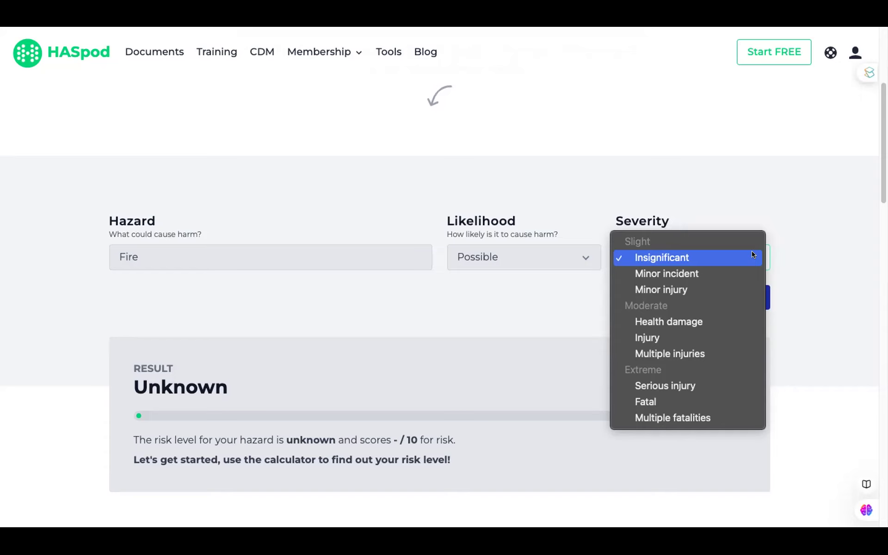
{"action": "left_click", "coordinate": [584, 258]}
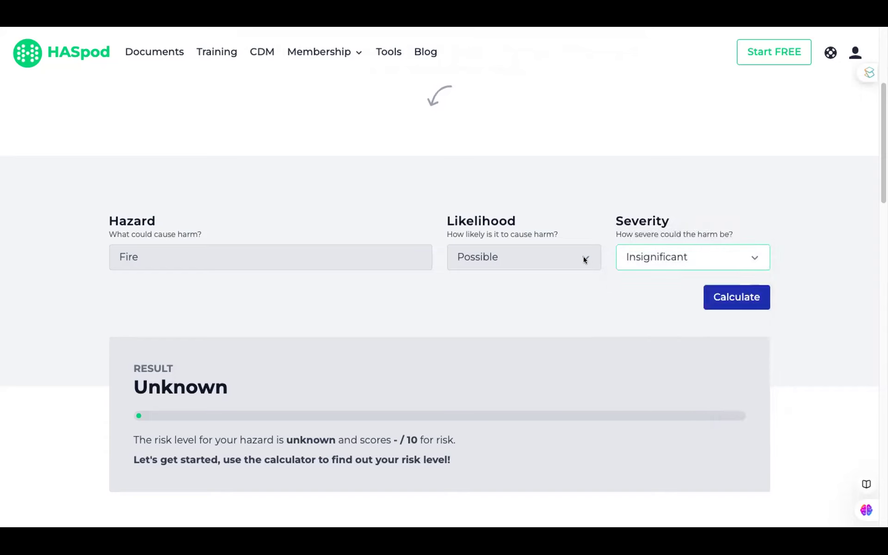
{"action": "left_click", "coordinate": [584, 259]}
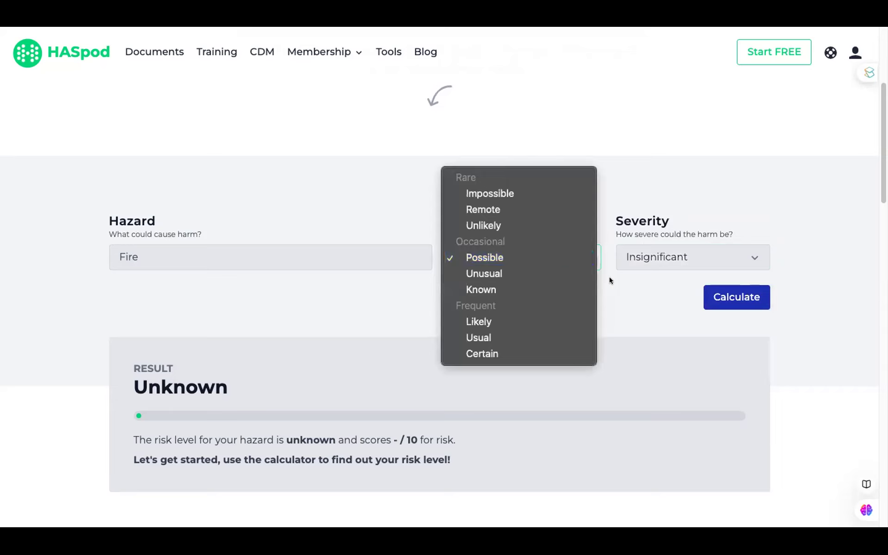
{"action": "left_click", "coordinate": [634, 287]}
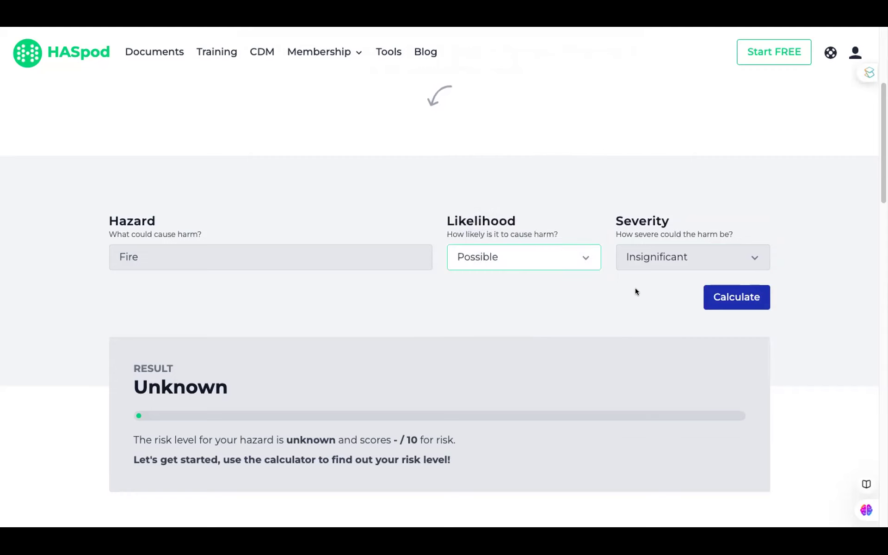
Step: Set the severity of the Fire hazard to Serious injury and calculate its risk level
{"action": "left_click", "coordinate": [751, 258]}
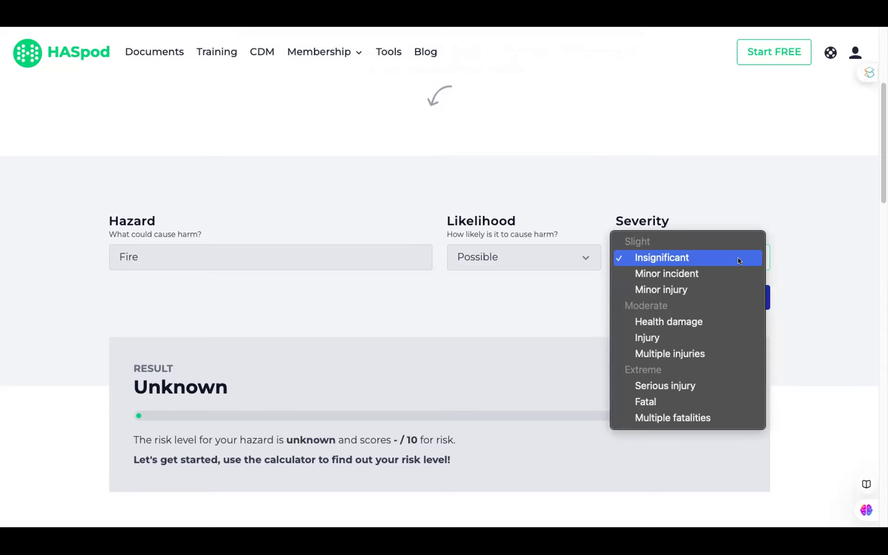
{"action": "left_click", "coordinate": [700, 387]}
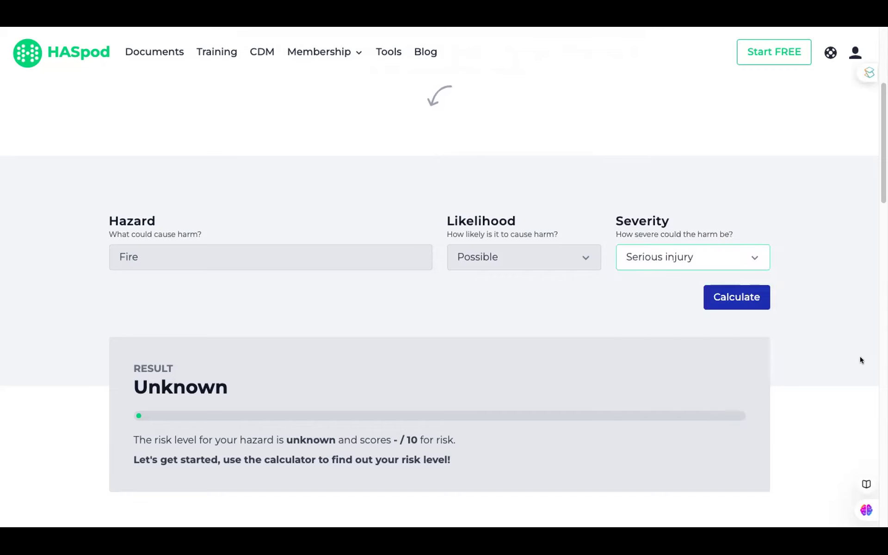
{"action": "left_click", "coordinate": [728, 295]}
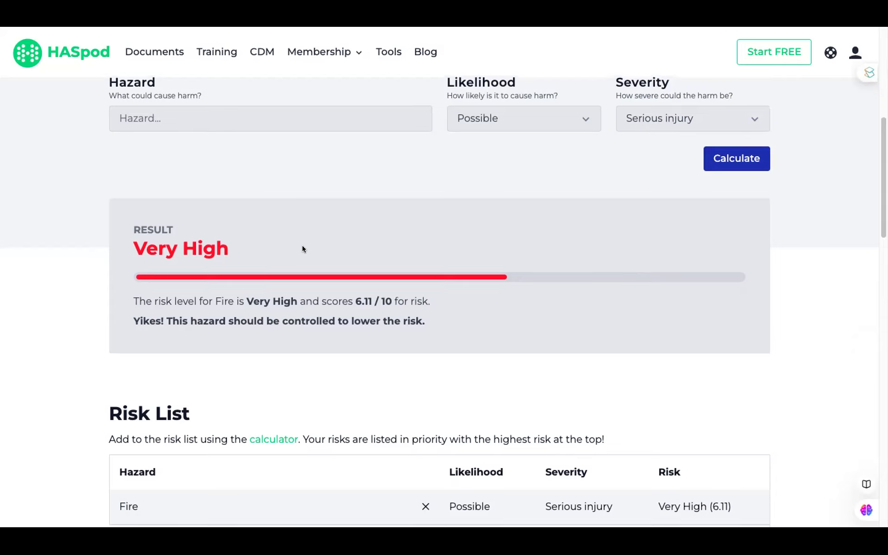
Step: Reload the calculator page to clear the Fire assessment and activate the empty Hazard field
{"action": "scroll", "coordinate": [303, 249], "scroll_direction": "down", "scroll_amount": 5}
{"action": "scroll", "coordinate": [301, 245], "scroll_direction": "up", "scroll_amount": 13}
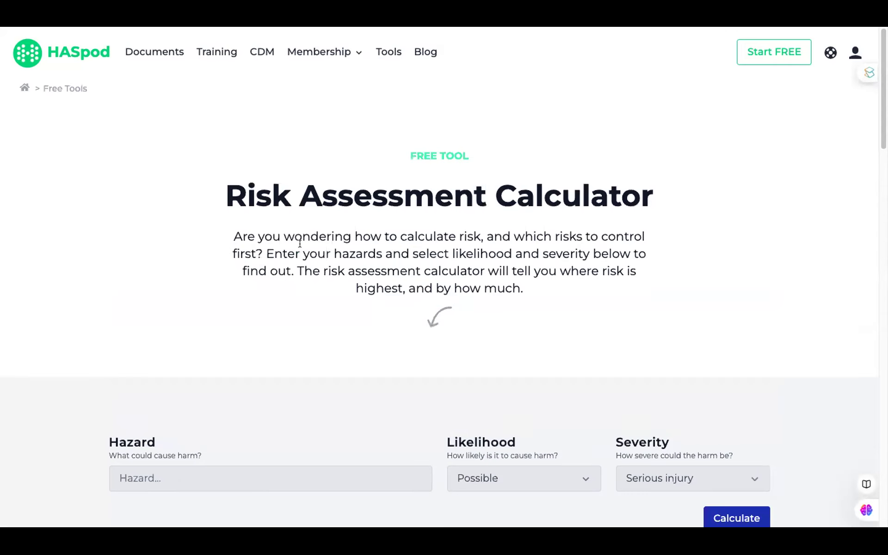
{"action": "scroll", "coordinate": [300, 244], "scroll_direction": "down", "scroll_amount": 6}
{"action": "left_click", "coordinate": [169, 218]}
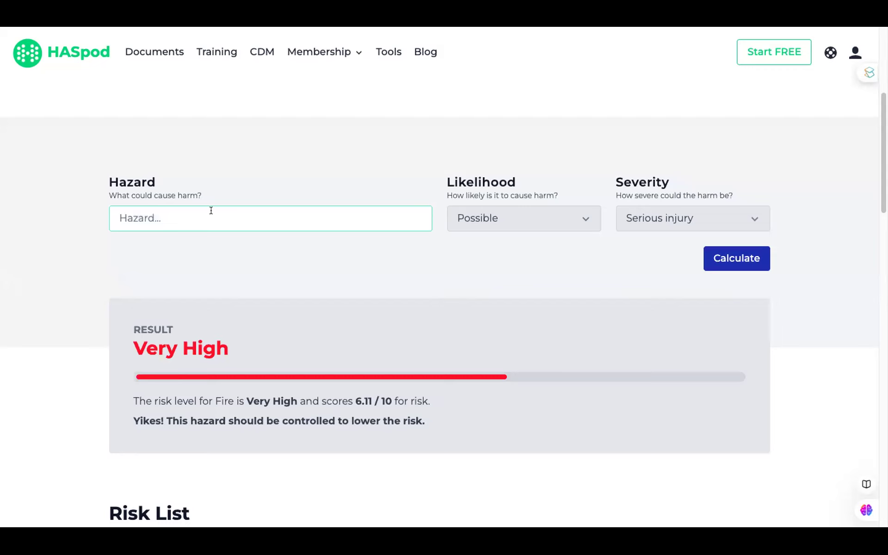
{"action": "key", "text": "F5"}
{"action": "left_click", "coordinate": [170, 223]}
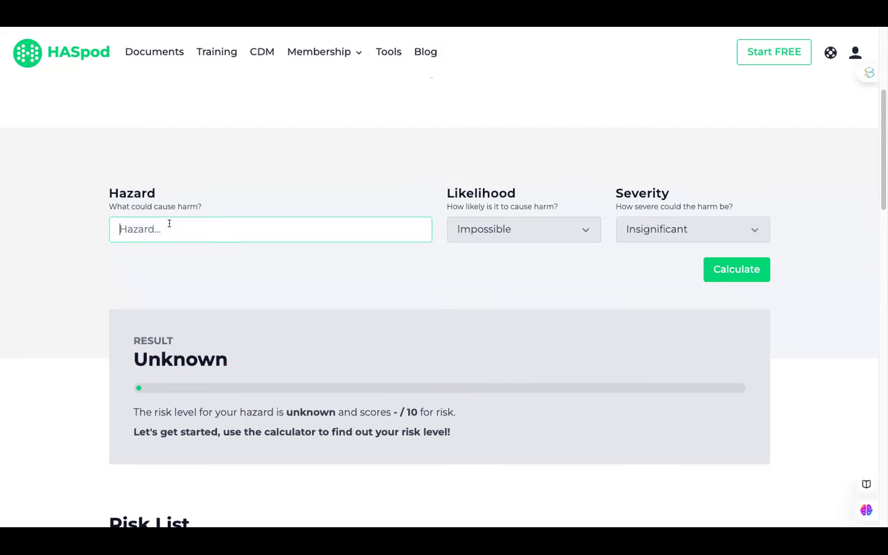
{"action": "type", "text": "Electricity"}
{"action": "key", "text": "BackSpace"}
{"action": "key", "text": "BackSpace"}
{"action": "key", "text": "BackSpace"}
{"action": "key", "text": "BackSpace"}
{"action": "key", "text": "BackSpace"}
{"action": "key", "text": "BackSpace"}
{"action": "key", "text": "BackSpace"}
{"action": "key", "text": "BackSpace"}
{"action": "key", "text": "BackSpace"}
{"action": "key", "text": "BackSpace"}
{"action": "key", "text": "BackSpace"}
Step: Enter Ergonomic as the hazard and set its likelihood to Usual
{"action": "type", "text": "Ergonomic"}
{"action": "left_click", "coordinate": [586, 232]}
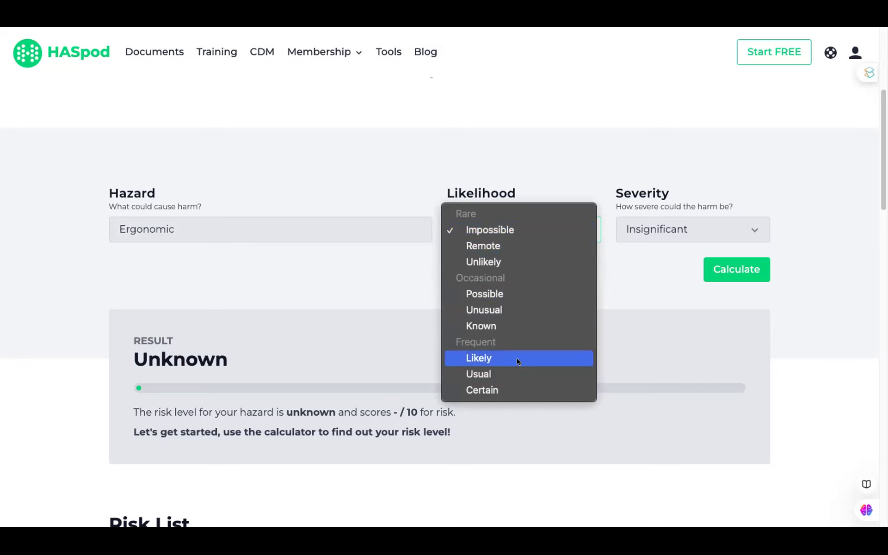
{"action": "left_click", "coordinate": [492, 375]}
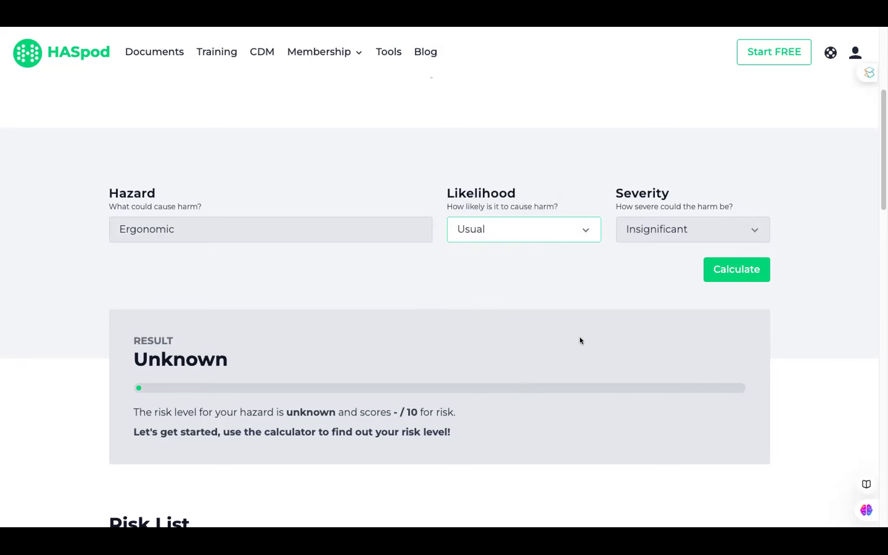
Step: Set the severity of the Ergonomic hazard to Health damage and calculate its risk level
{"action": "left_click", "coordinate": [751, 230]}
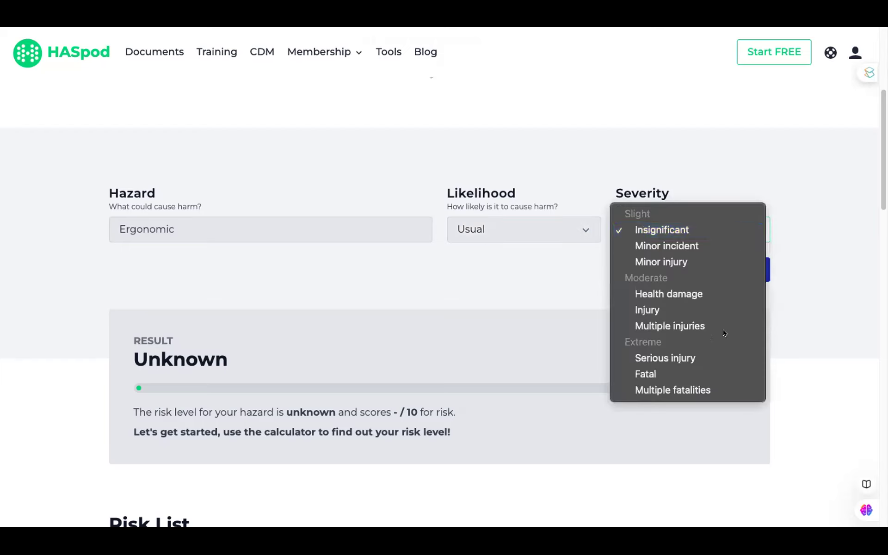
{"action": "left_click", "coordinate": [695, 295]}
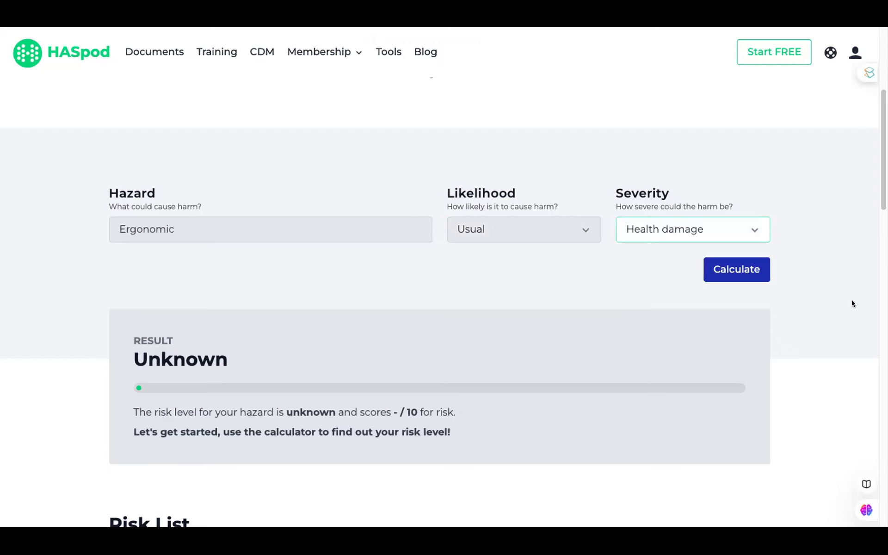
{"action": "left_click", "coordinate": [753, 230]}
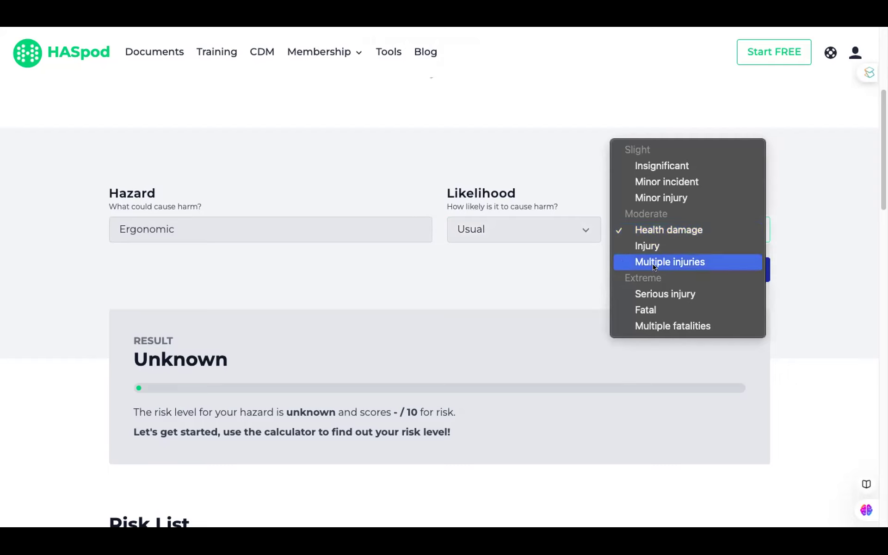
{"action": "left_click", "coordinate": [783, 224]}
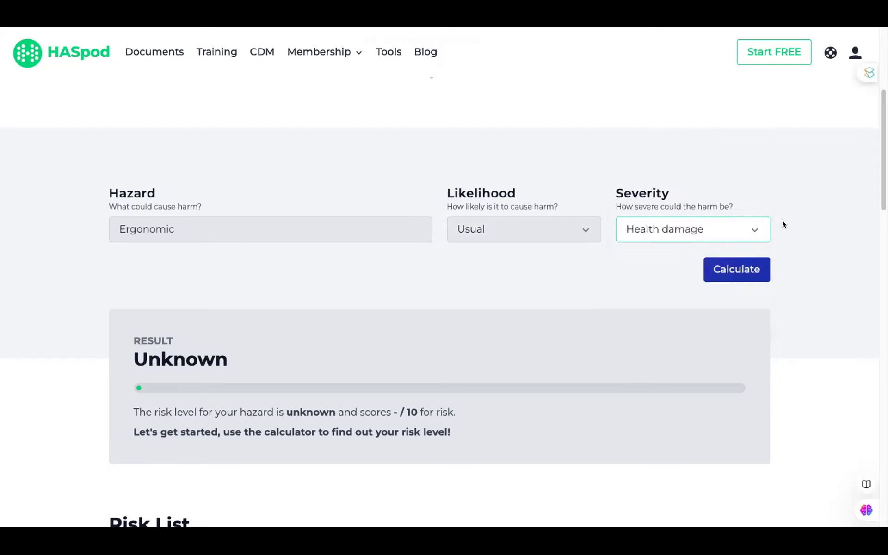
{"action": "left_click", "coordinate": [728, 269]}
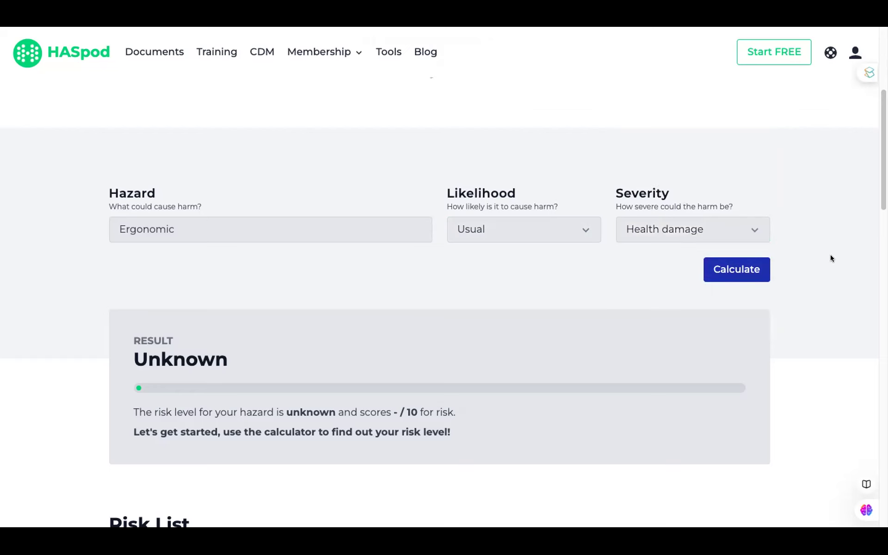